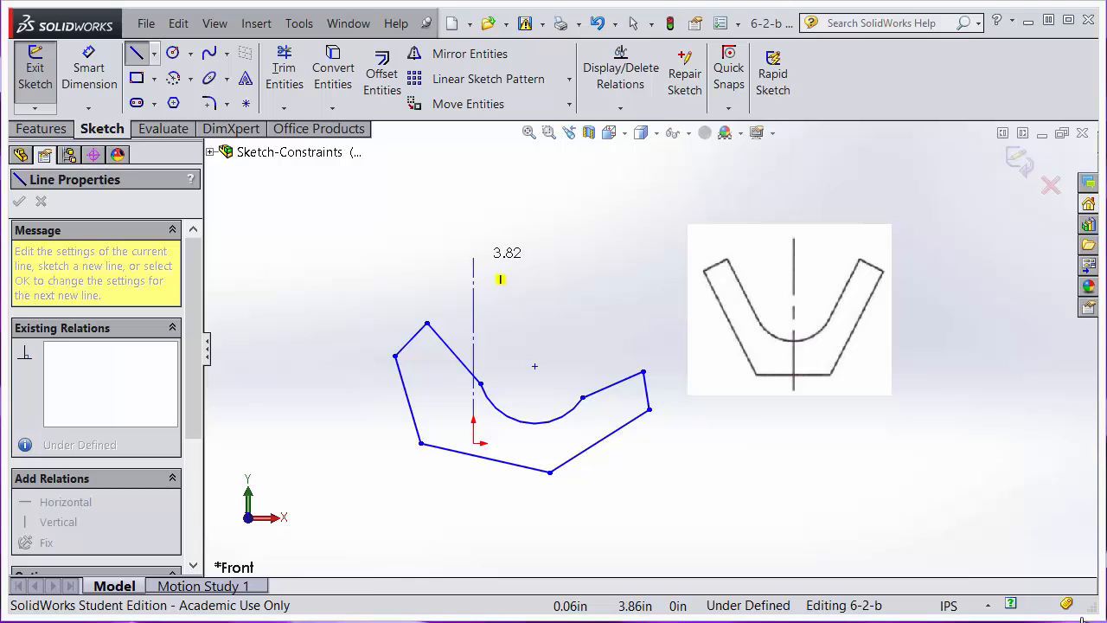
Finish the vertical centerline upward from the origin, about 4.22 in long.
left_click(474, 239)
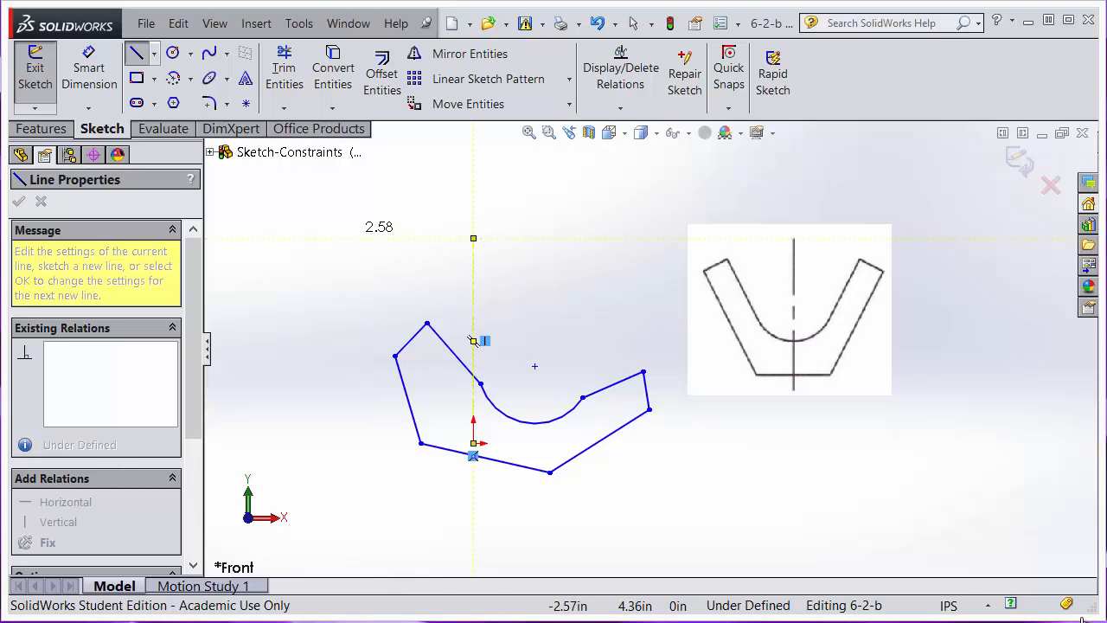
key("Escape")
key("Escape")
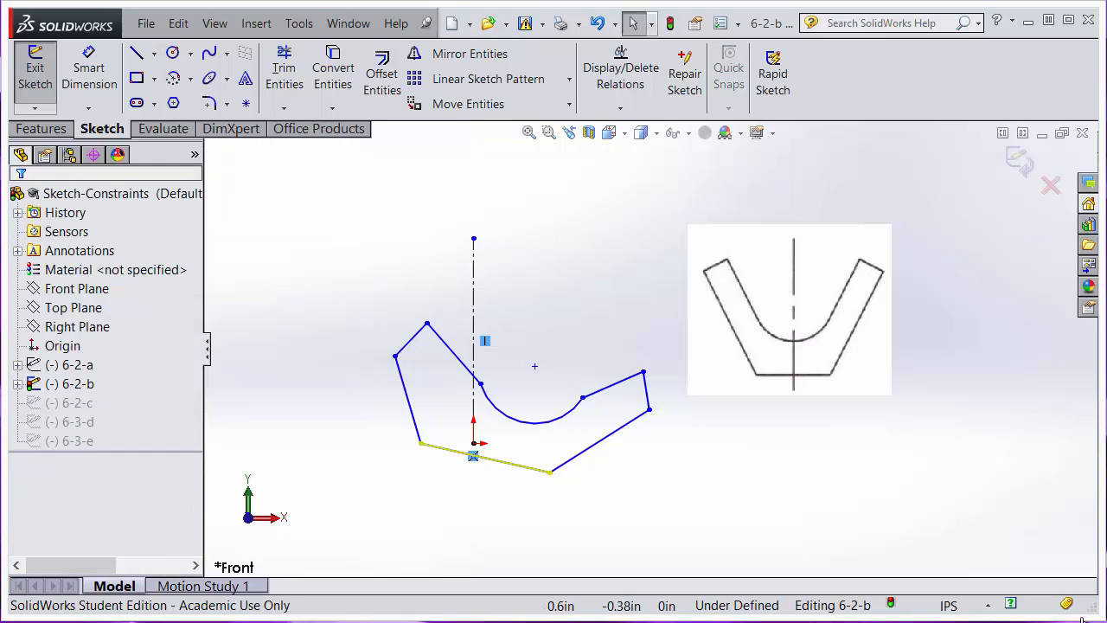
Apply a horizontal relation to the slanted bottom line of the profile.
left_click(503, 461)
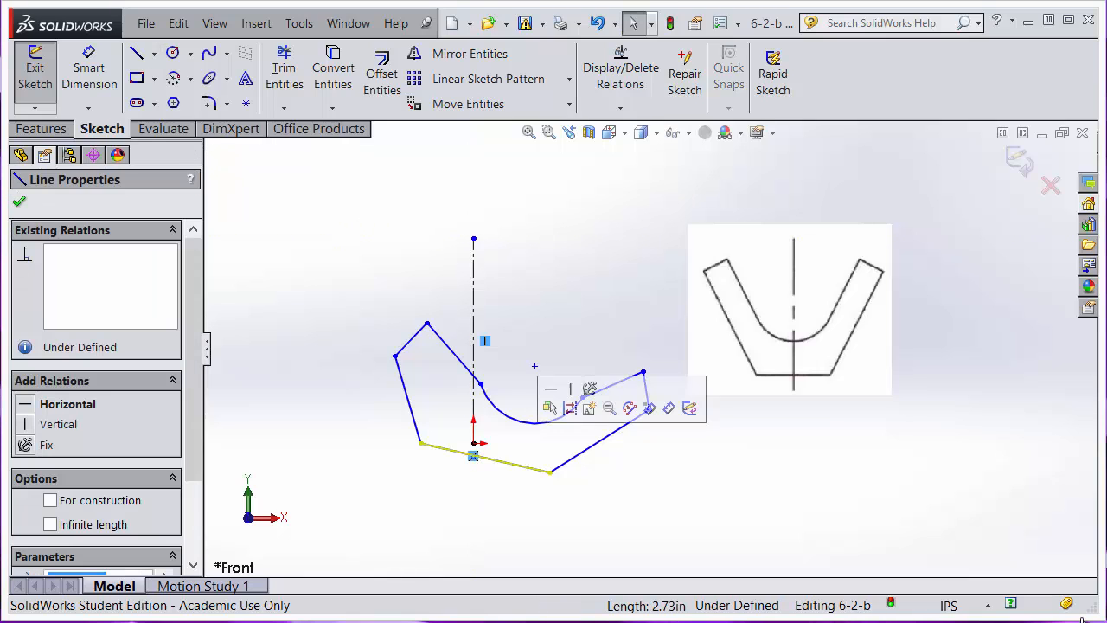
left_click(550, 389)
left_click(589, 478)
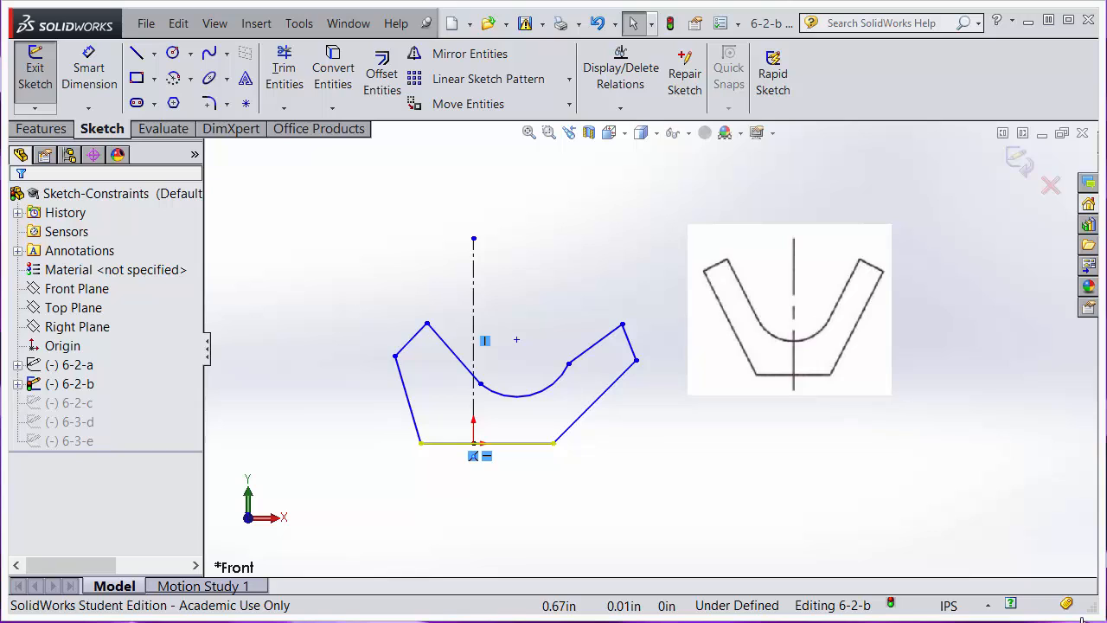
Add a midpoint relation between the bottom line and the centerline's lower endpoint at the origin.
left_click(509, 443)
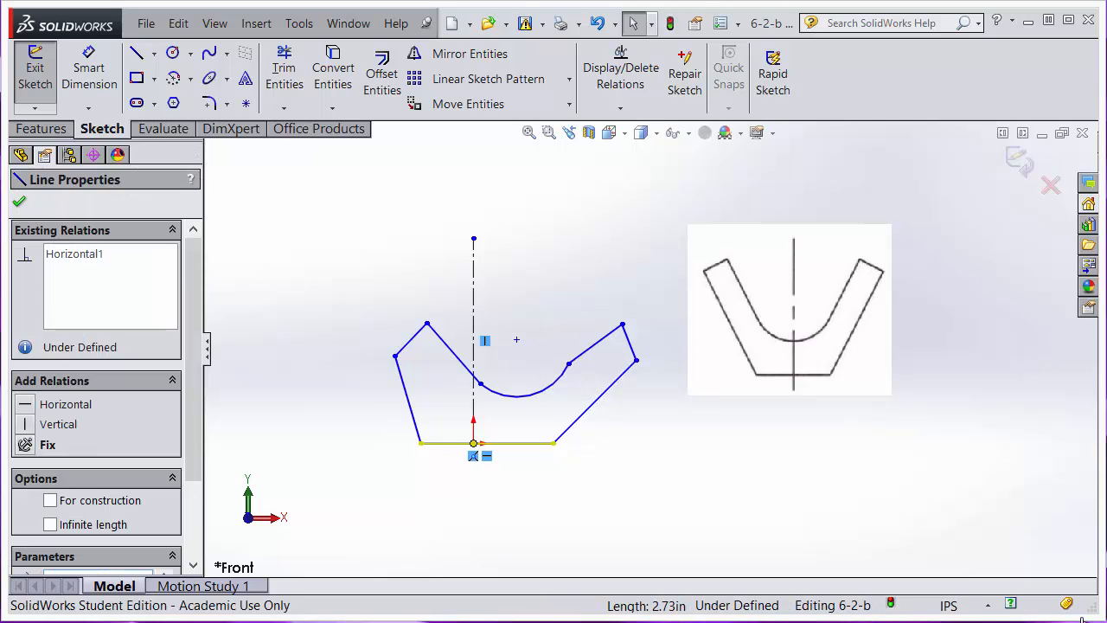
left_click(473, 443)
left_click(473, 443, "ctrl")
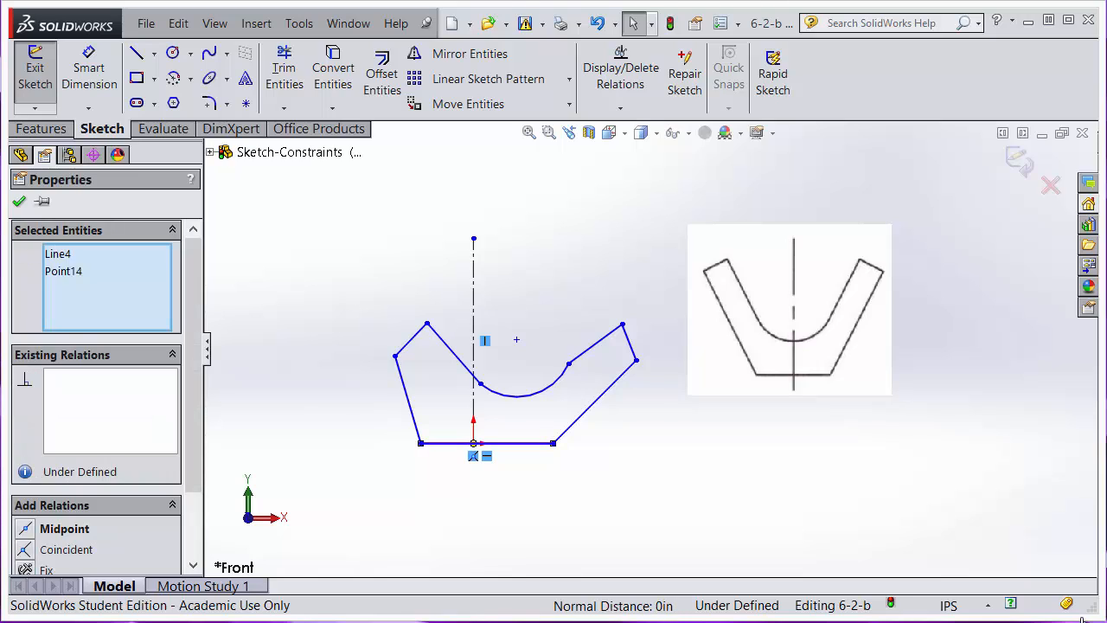
left_click_drag(193, 449, 193, 515)
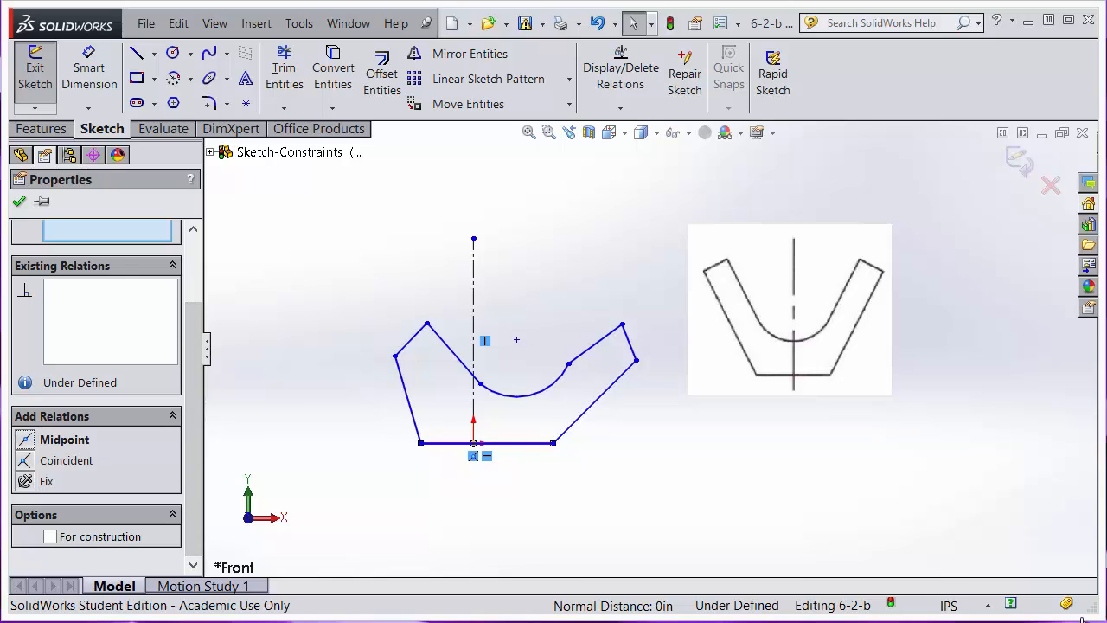
left_click(26, 440)
left_click(538, 417)
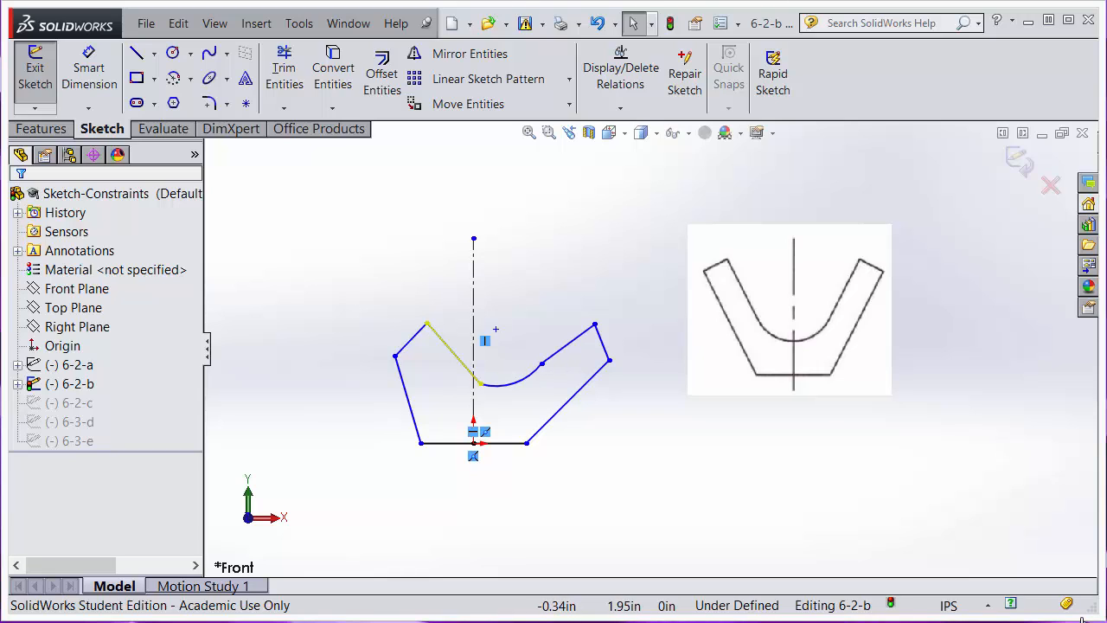
Make the arc tangent to the inner line of the profile's left arm.
left_click(511, 382)
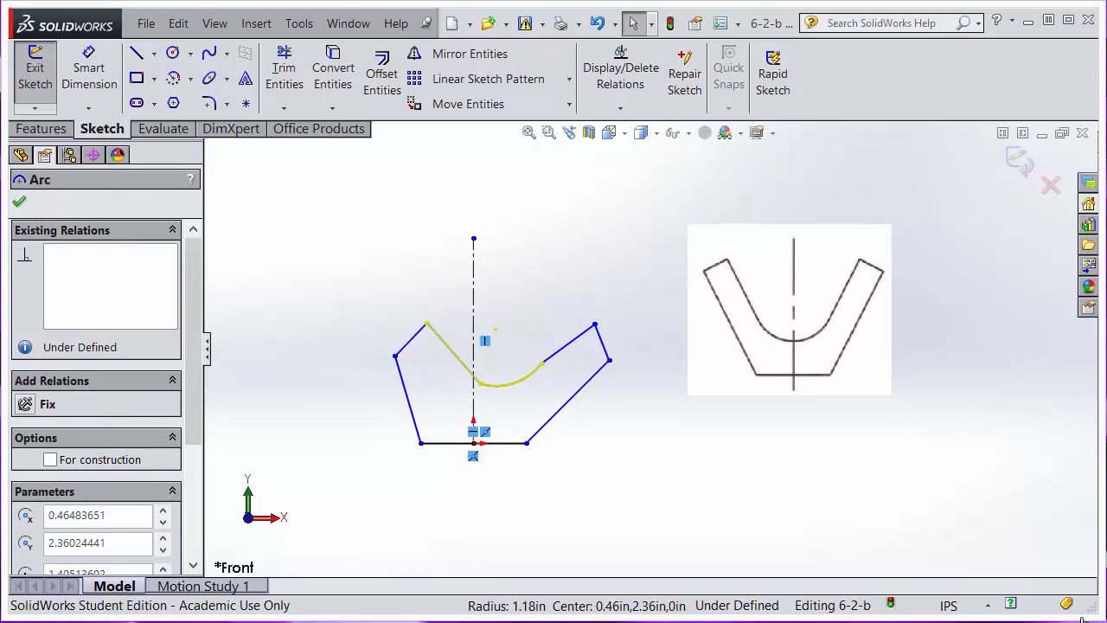
left_click(458, 357, "ctrl")
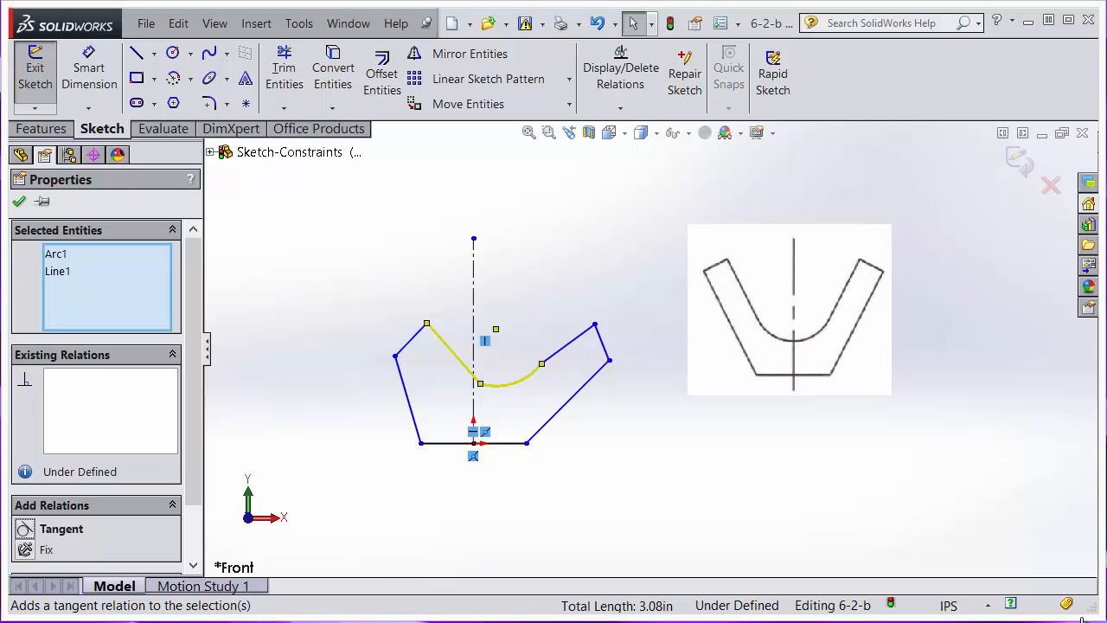
left_click(61, 529)
key("Escape")
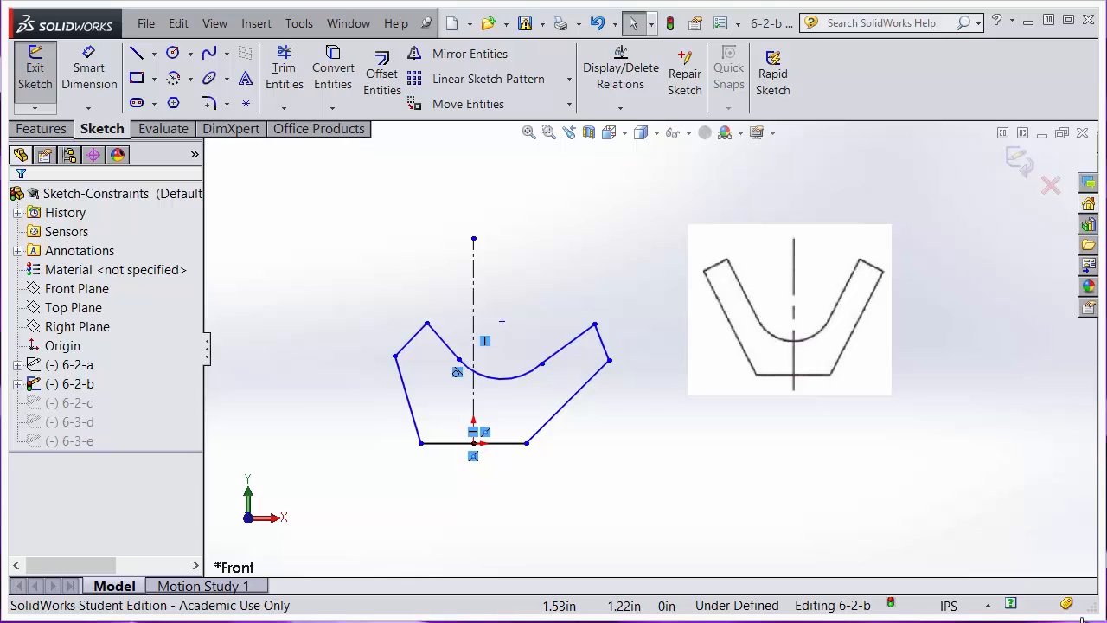
Make the arc tangent to the inner line of the profile's right arm.
left_click(531, 372)
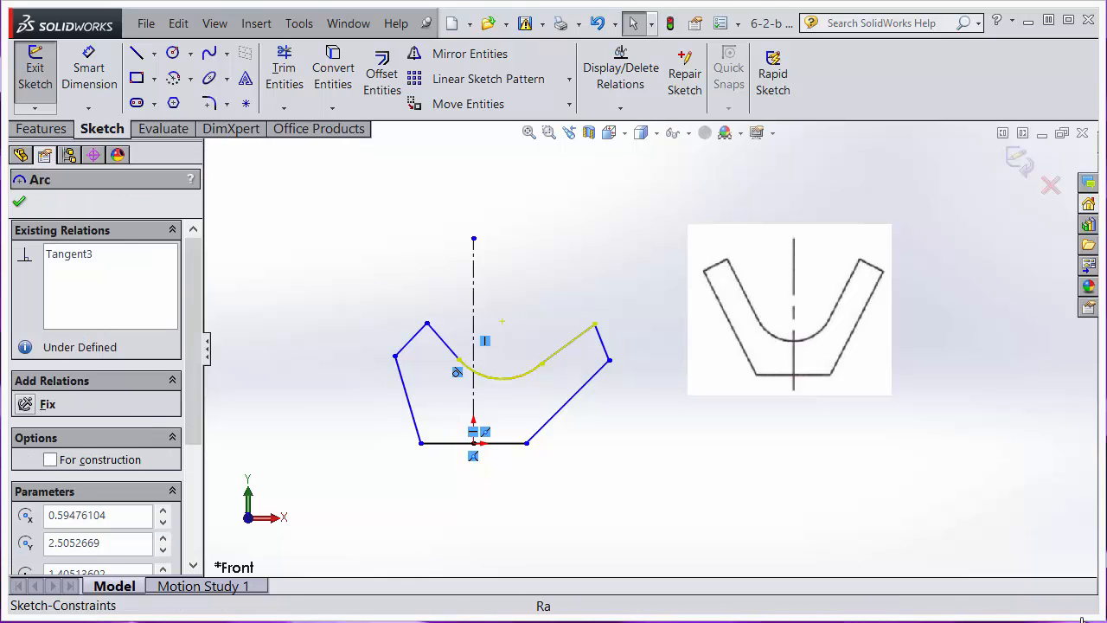
left_click(567, 344, "ctrl")
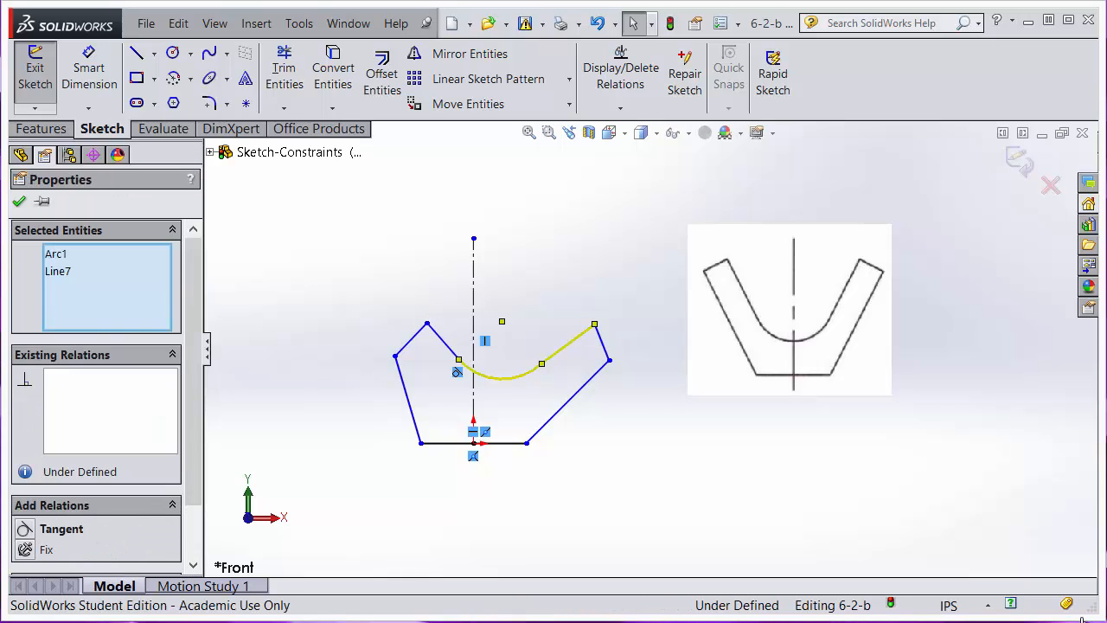
left_click(612, 274)
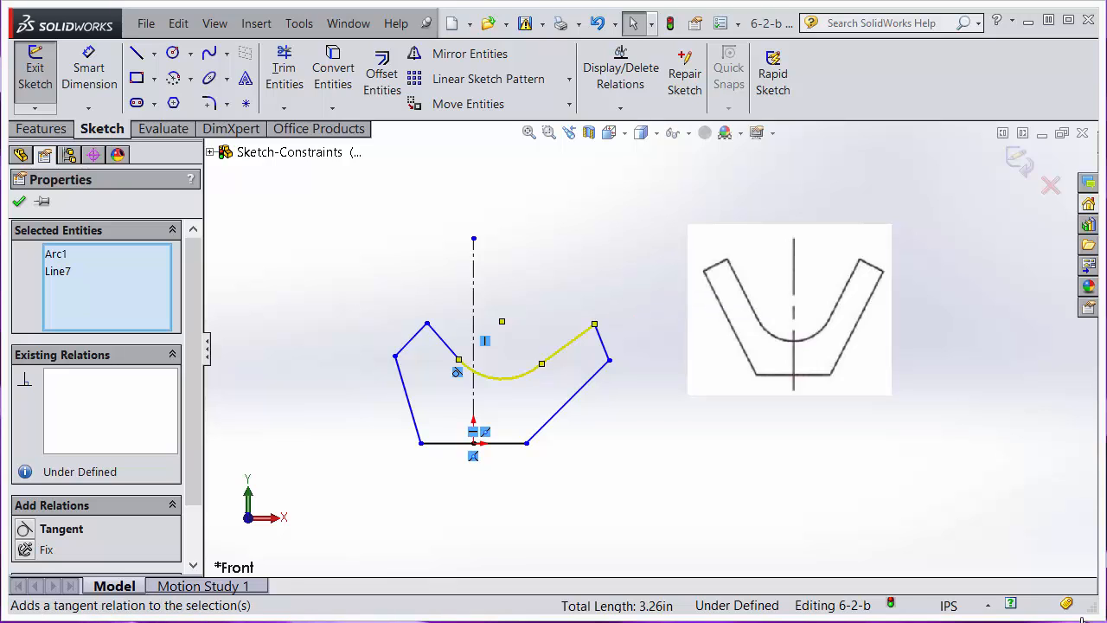
key("Escape")
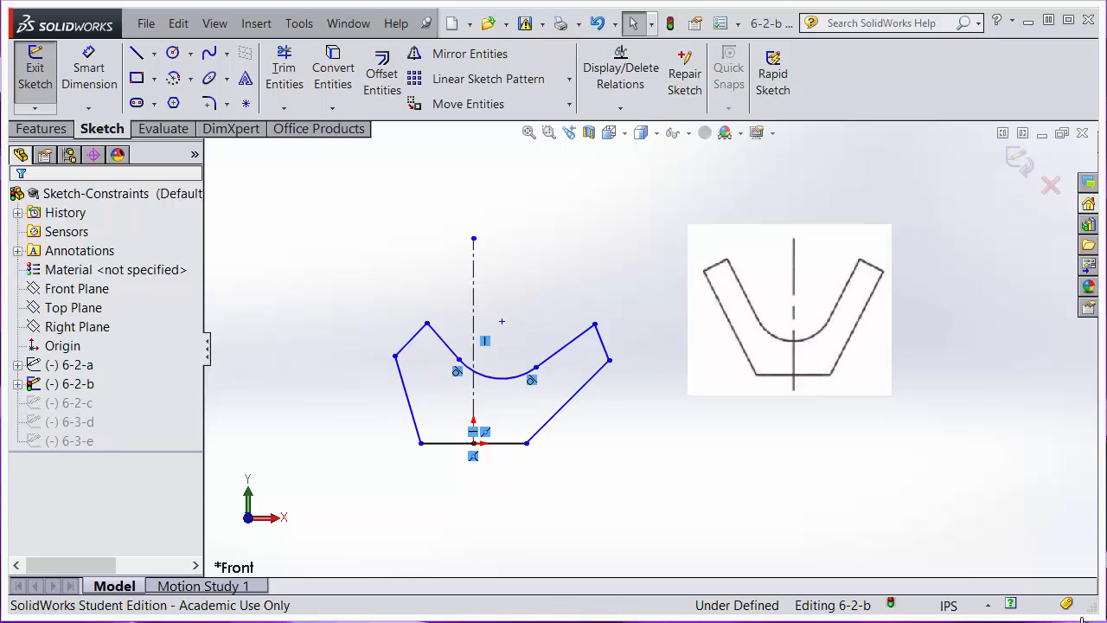
Constrain the arc's center point to lie on the vertical centerline with a coincident relation.
left_click(502, 321)
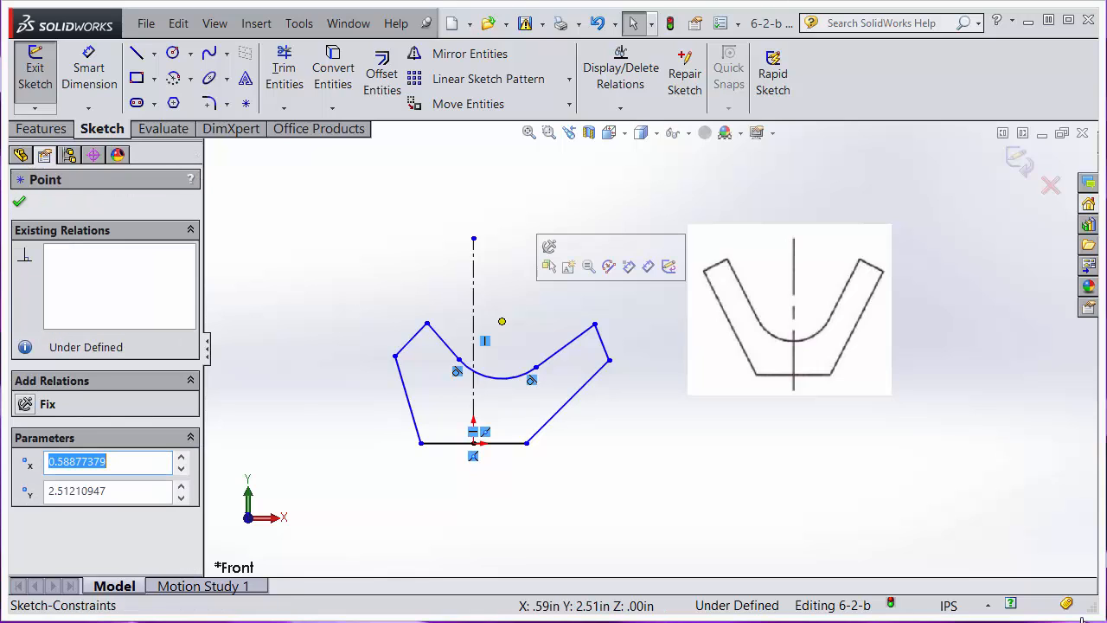
left_click(1083, 620)
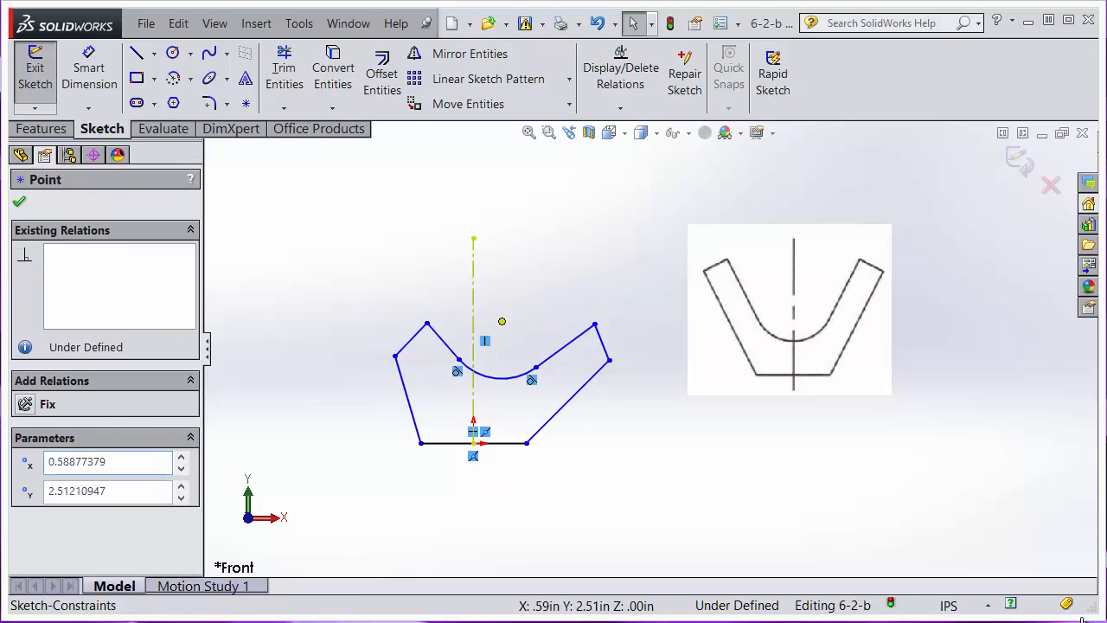
left_click(473, 294, "ctrl")
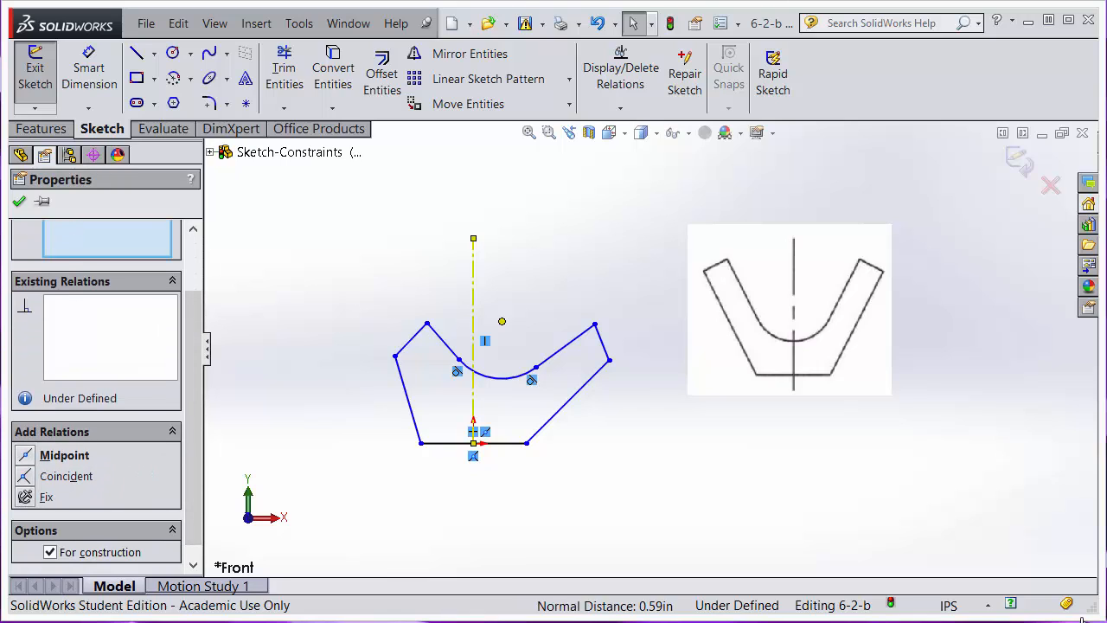
left_click(24, 476)
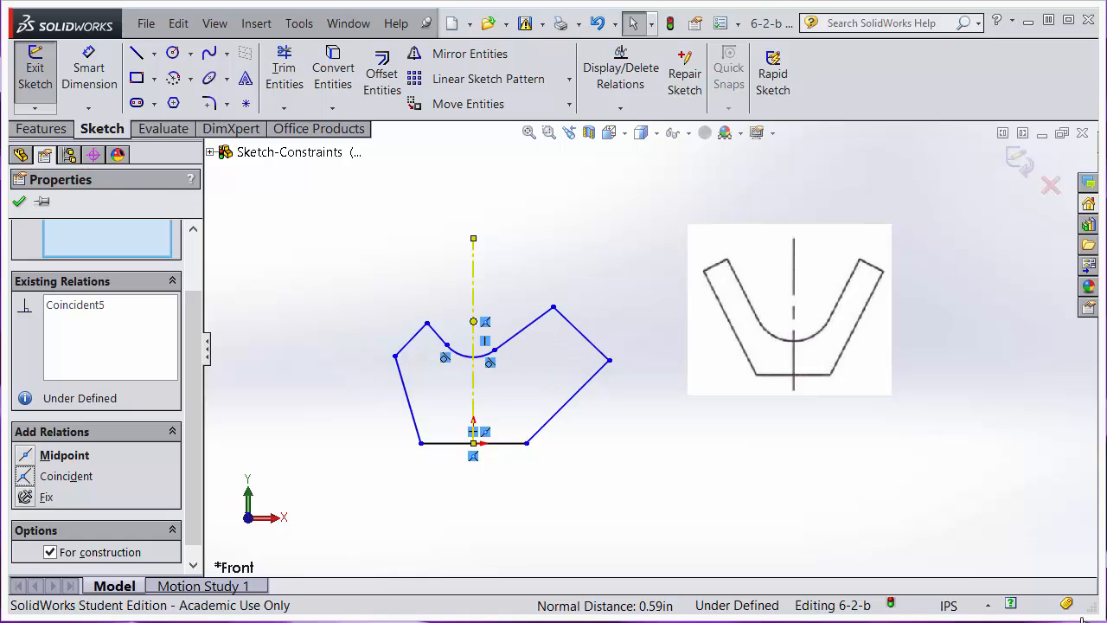
key("Escape")
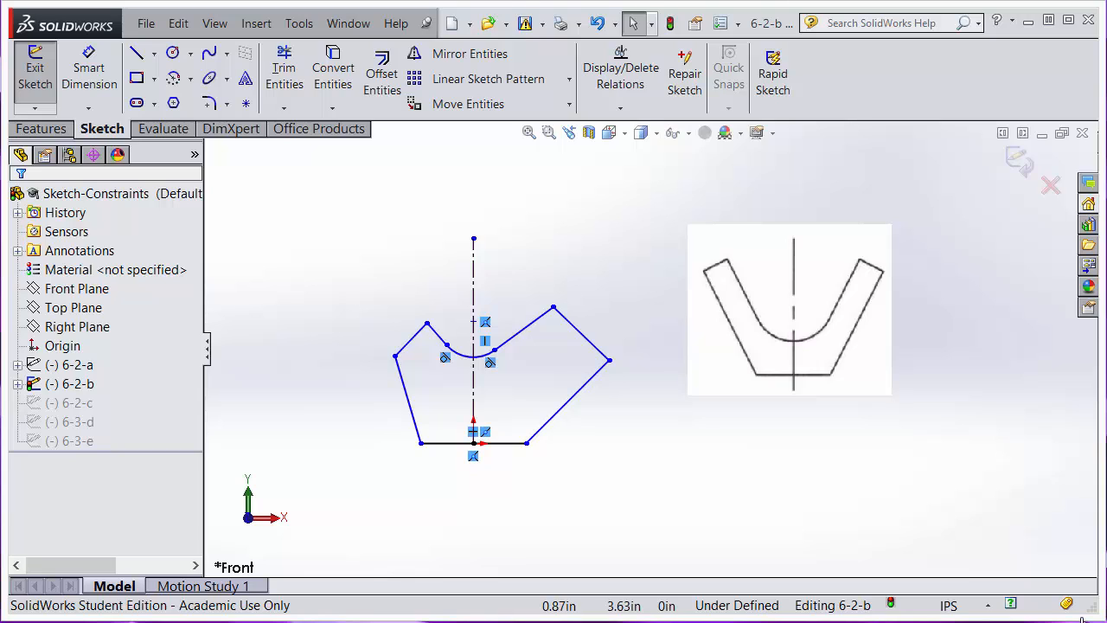
Make the two inner arm lines symmetric about the vertical centerline.
left_click(474, 322)
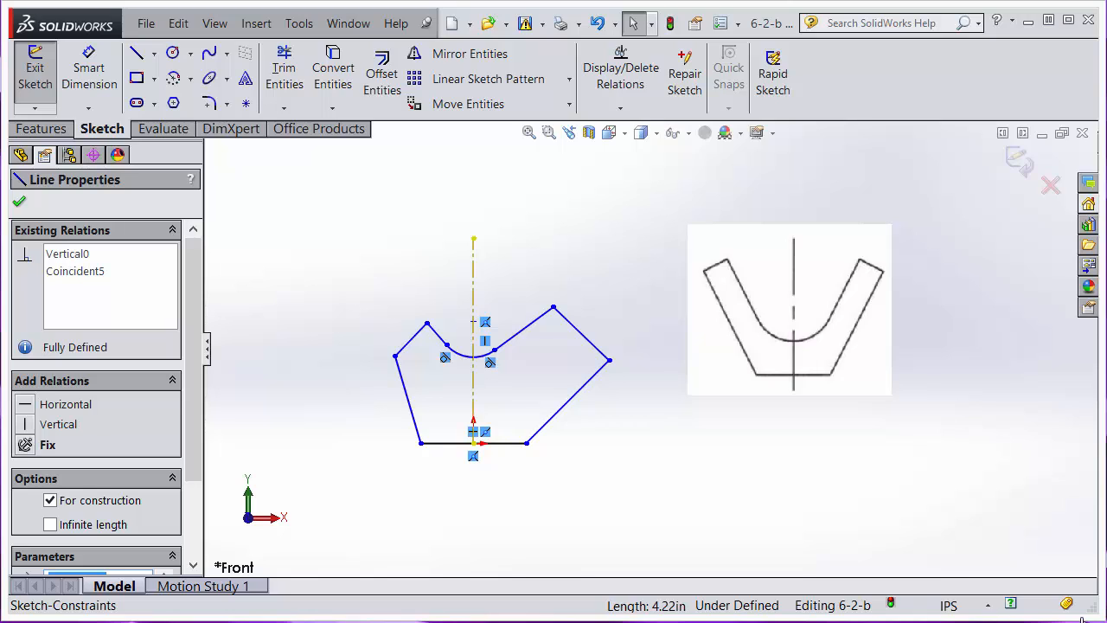
left_click(438, 335, "ctrl")
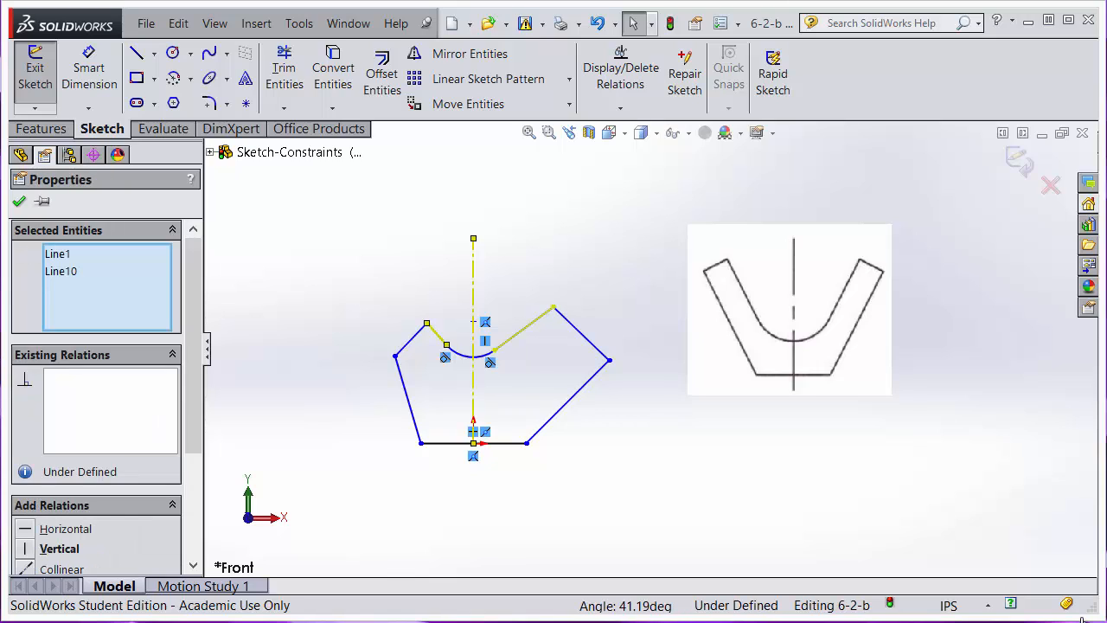
left_click(524, 328, "ctrl")
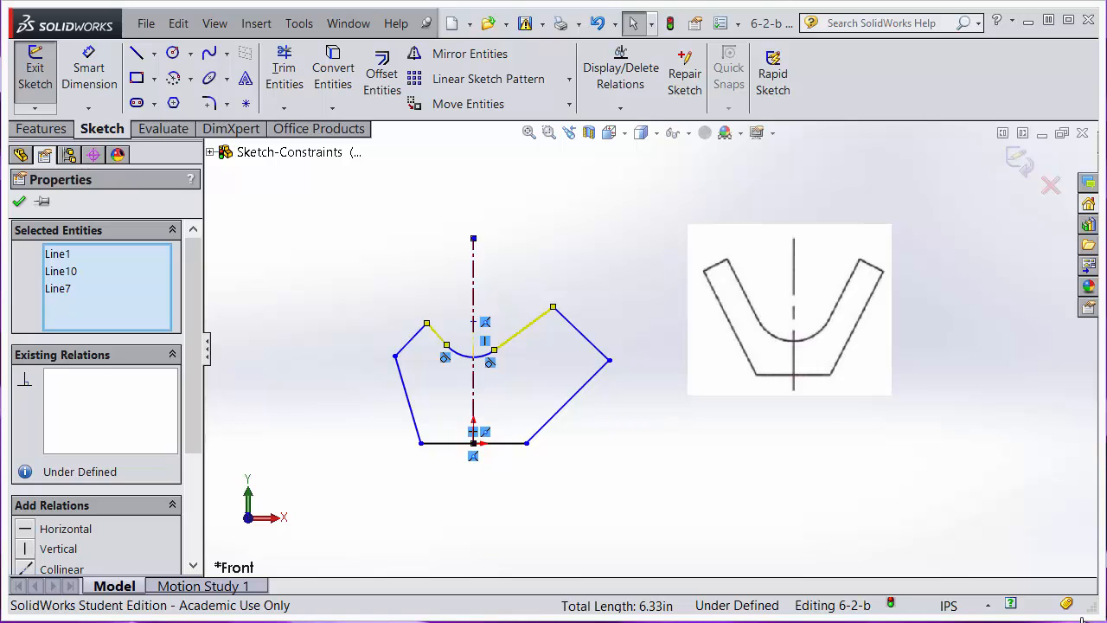
scroll(95, 389, "down", 4)
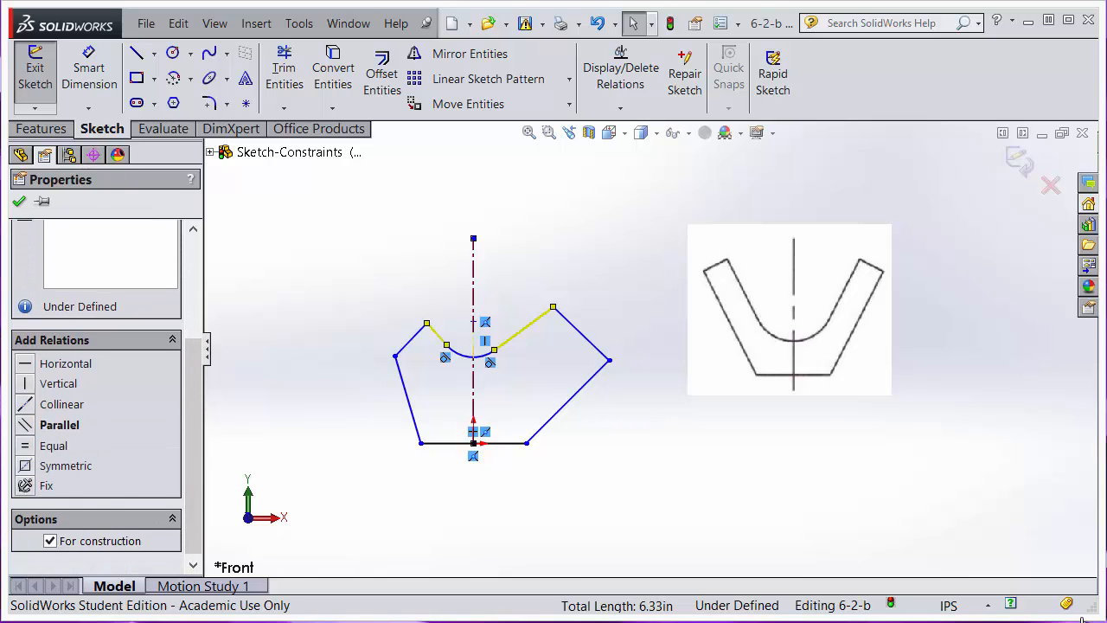
left_click(35, 465)
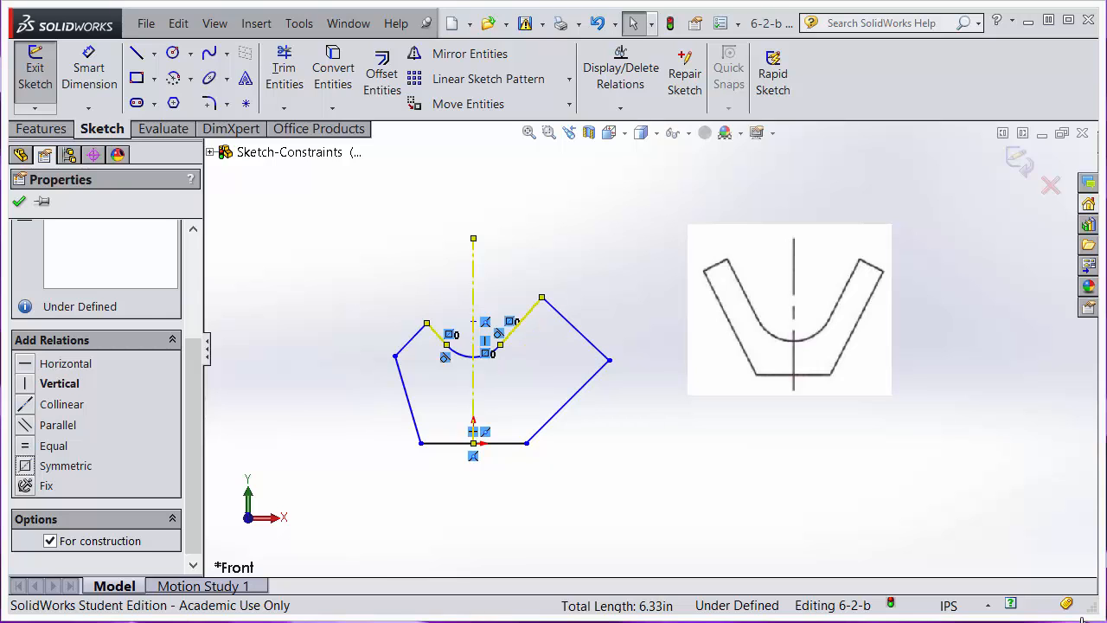
key("Escape")
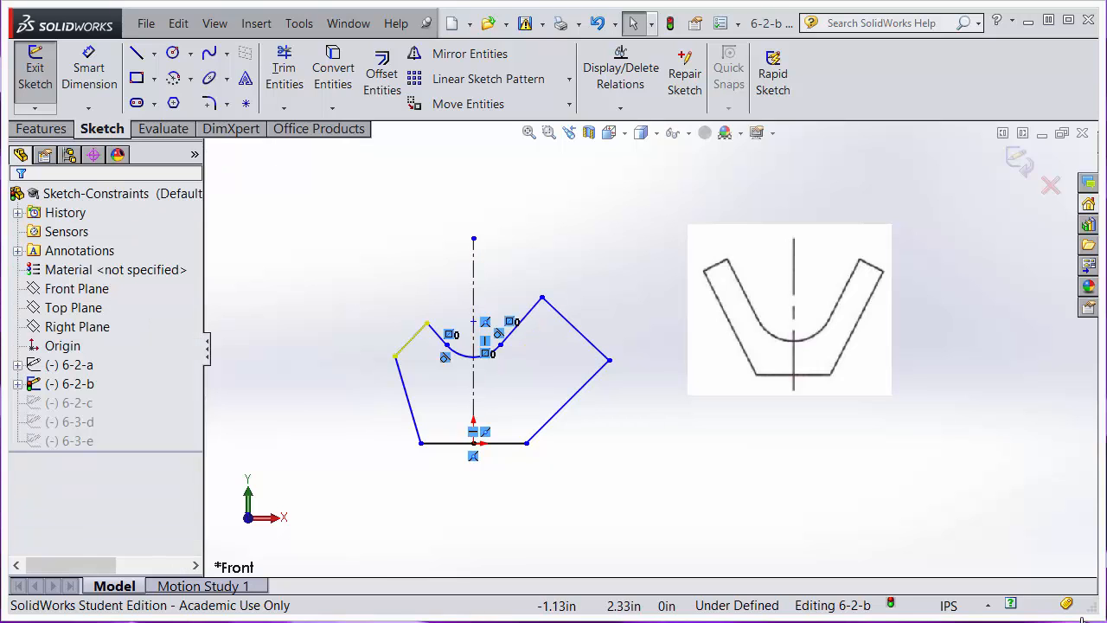
Reshape the profile by moving the left arm's short end line up and outward and raising the right arm's upper corner slightly.
left_click(411, 339)
left_click_drag(411, 339, 387, 295)
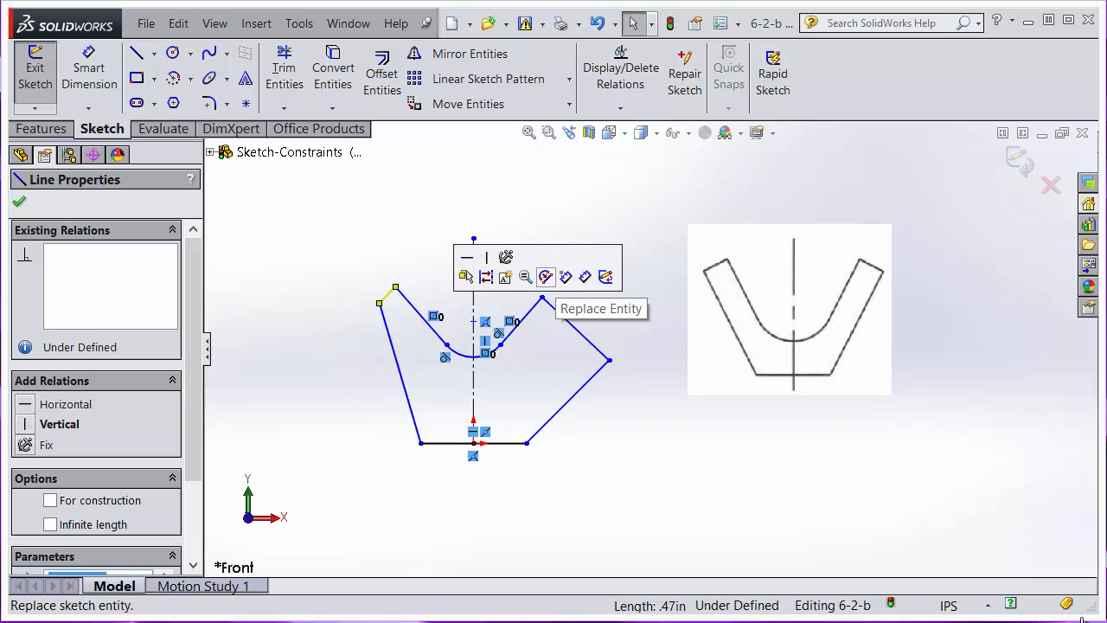
mouse_move(542, 297)
left_mouse_down()
mouse_move(592, 308)
mouse_move(548, 286)
left_mouse_up()
key("Escape")
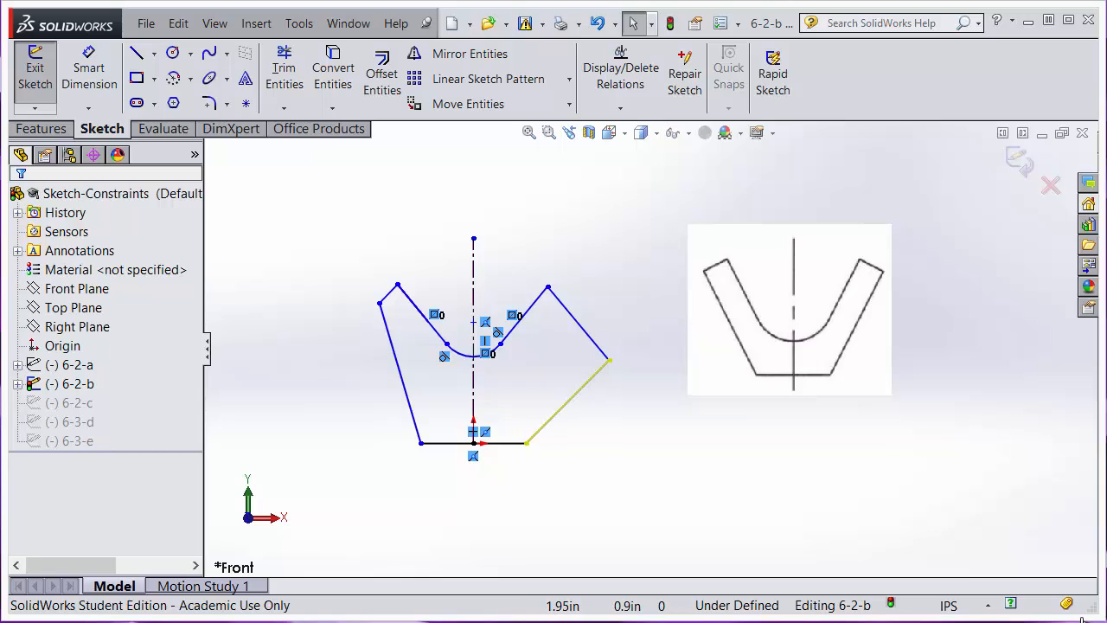
Make the left and right outer side lines symmetric about the vertical centerline.
left_click(567, 401)
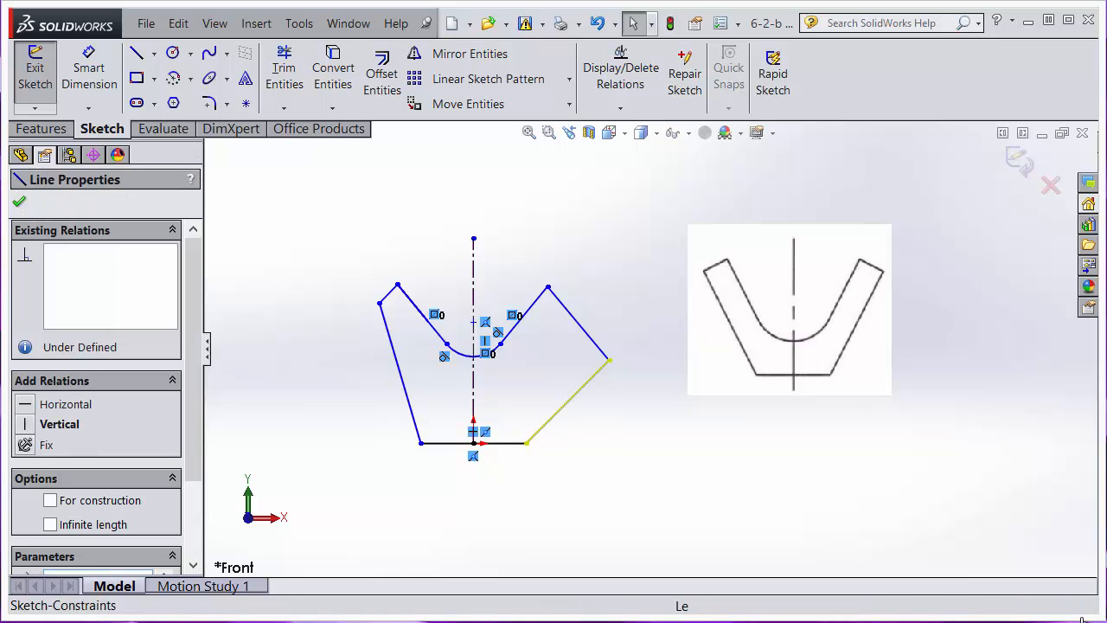
left_click(524, 316, "ctrl")
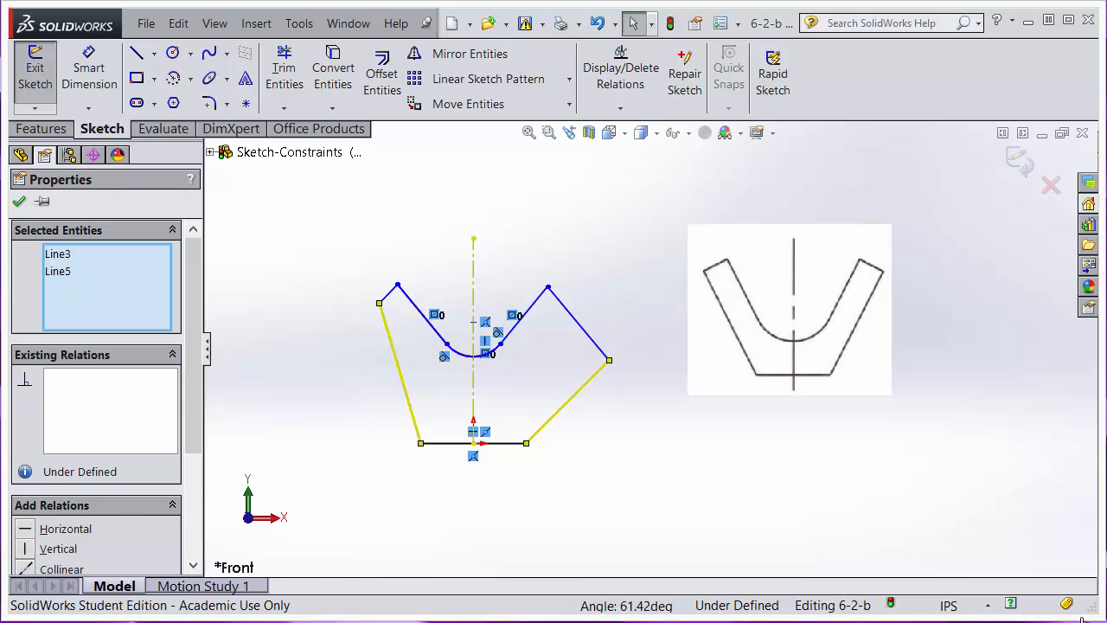
left_click(474, 322)
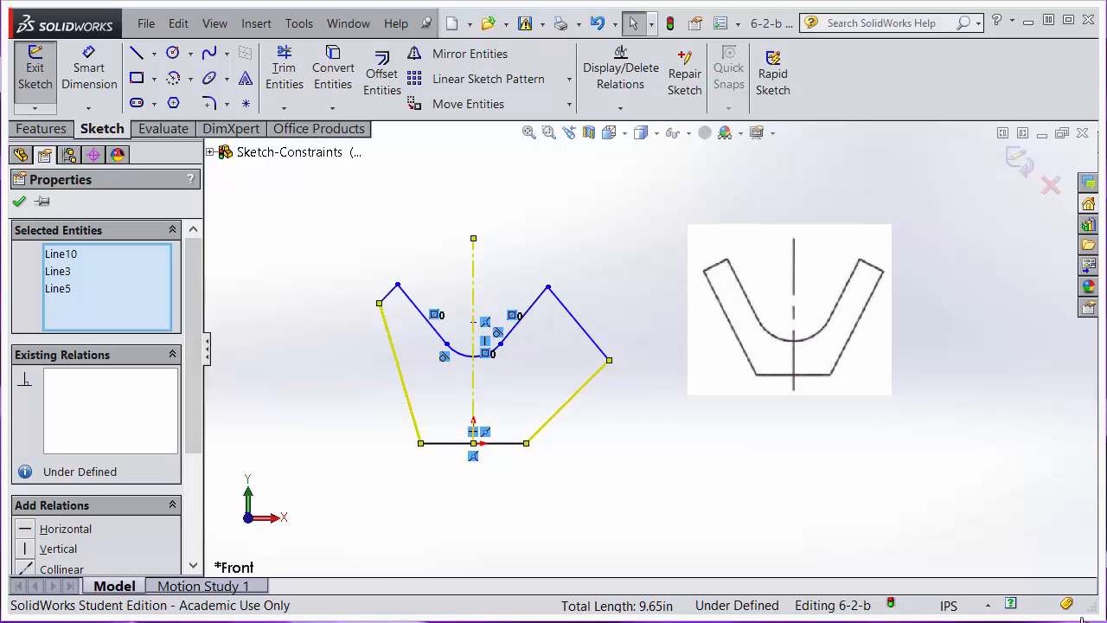
left_click_drag(193, 390, 193, 495)
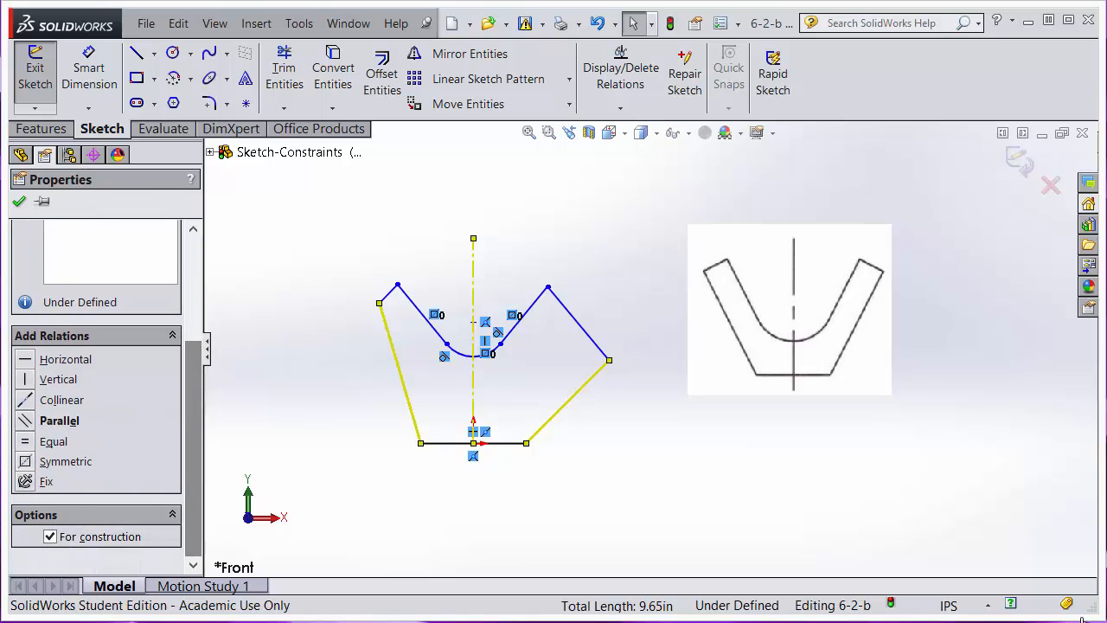
left_click(52, 461)
left_click(19, 202)
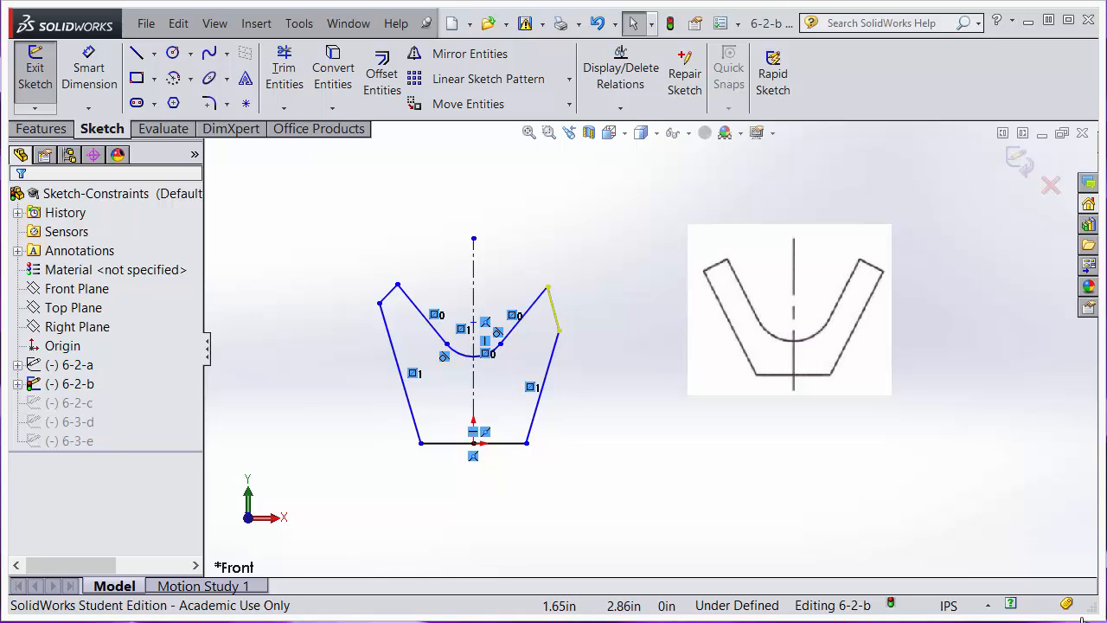
Make the short end lines of the left and right arms symmetric about the vertical centerline.
left_click(553, 308)
left_click(389, 294, "ctrl")
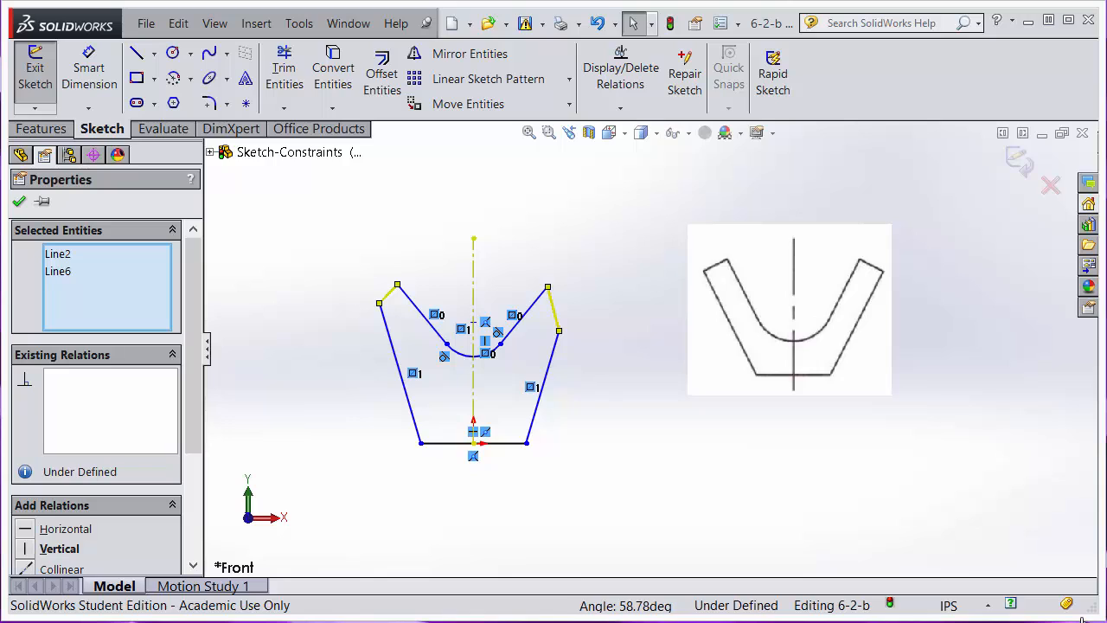
left_click(473, 286, "ctrl")
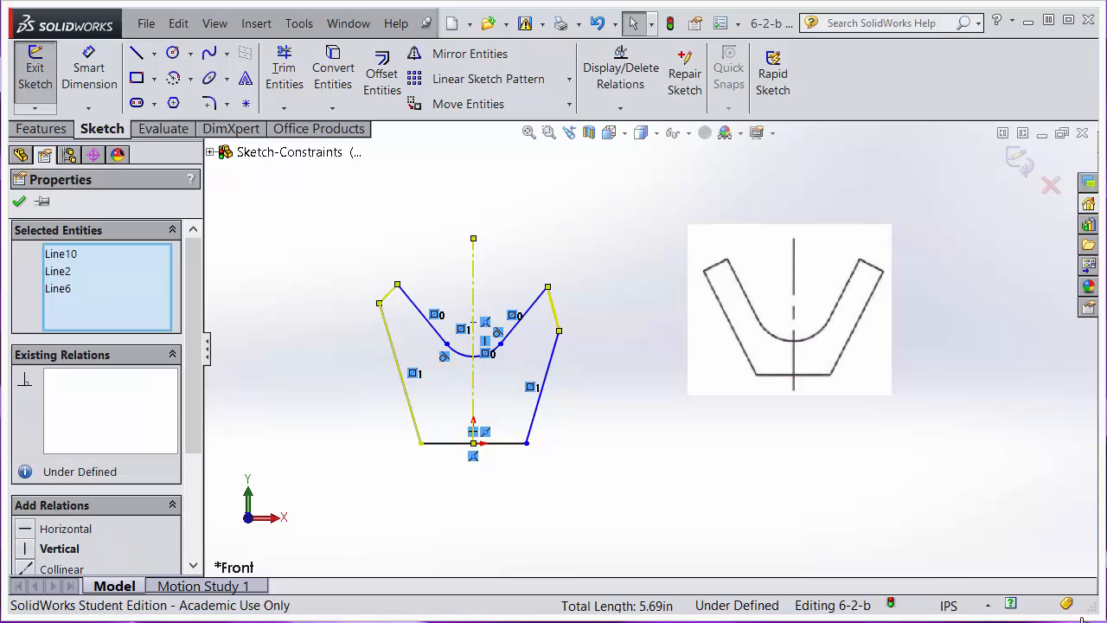
left_click_drag(193, 312, 194, 360)
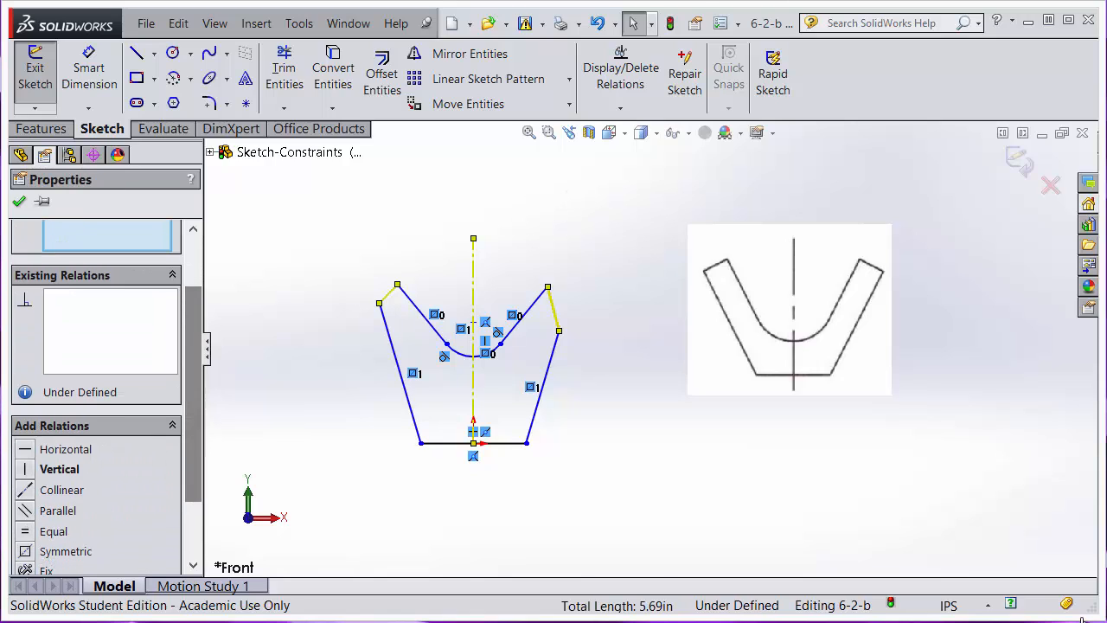
left_click(25, 551)
key("Escape")
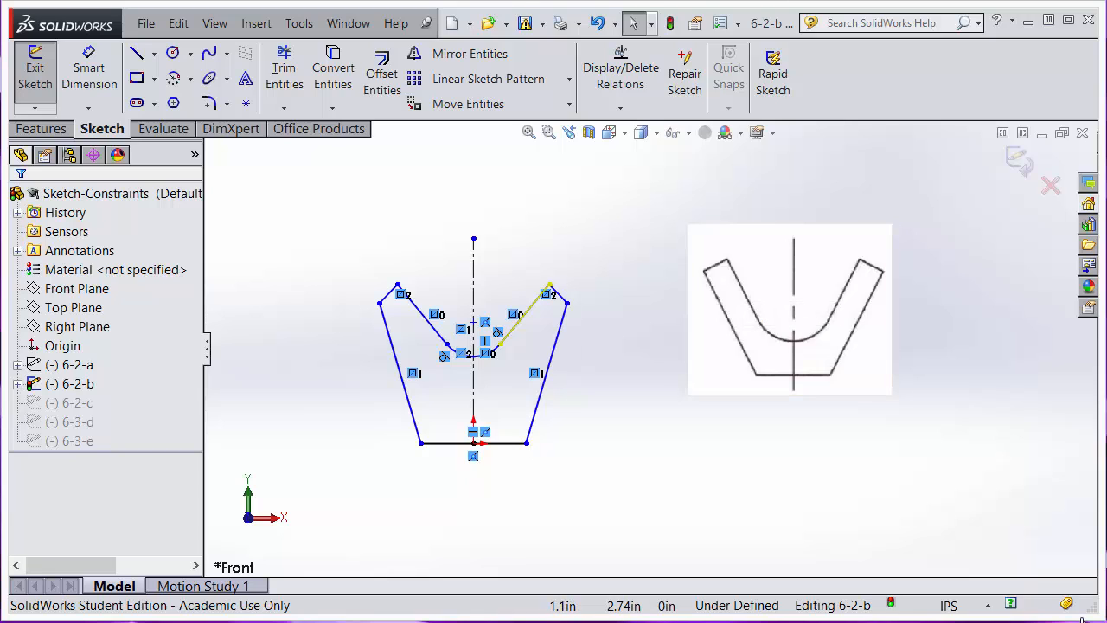
Make the right arm's inner line parallel to the right outer side line.
left_click(527, 311)
left_click(556, 341, "ctrl")
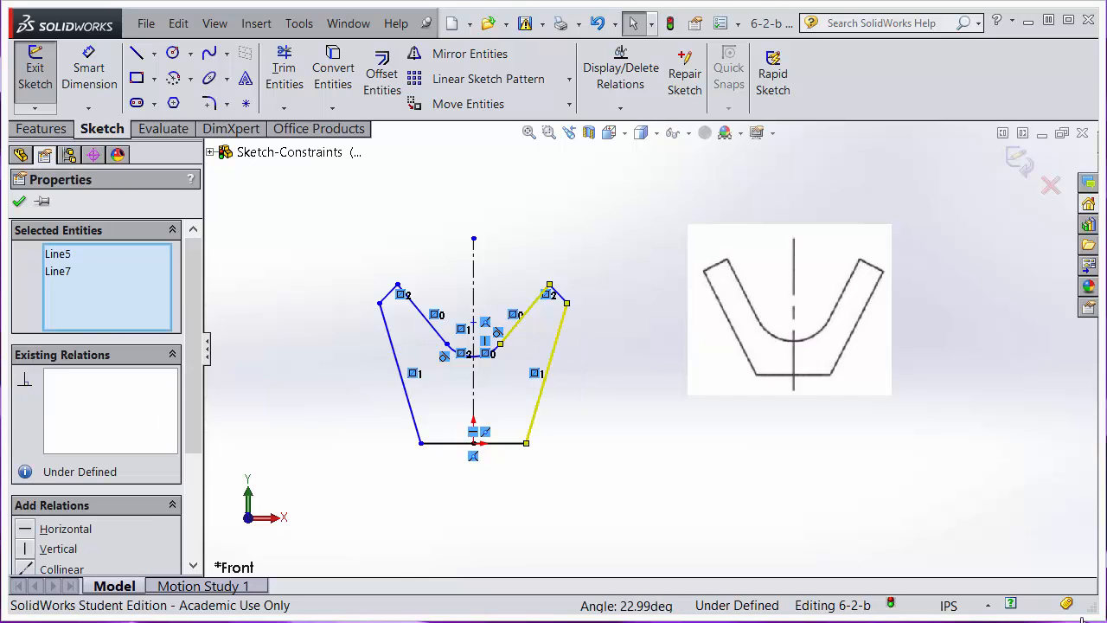
left_click_drag(193, 346, 193, 427)
left_click(26, 475)
left_click(639, 404)
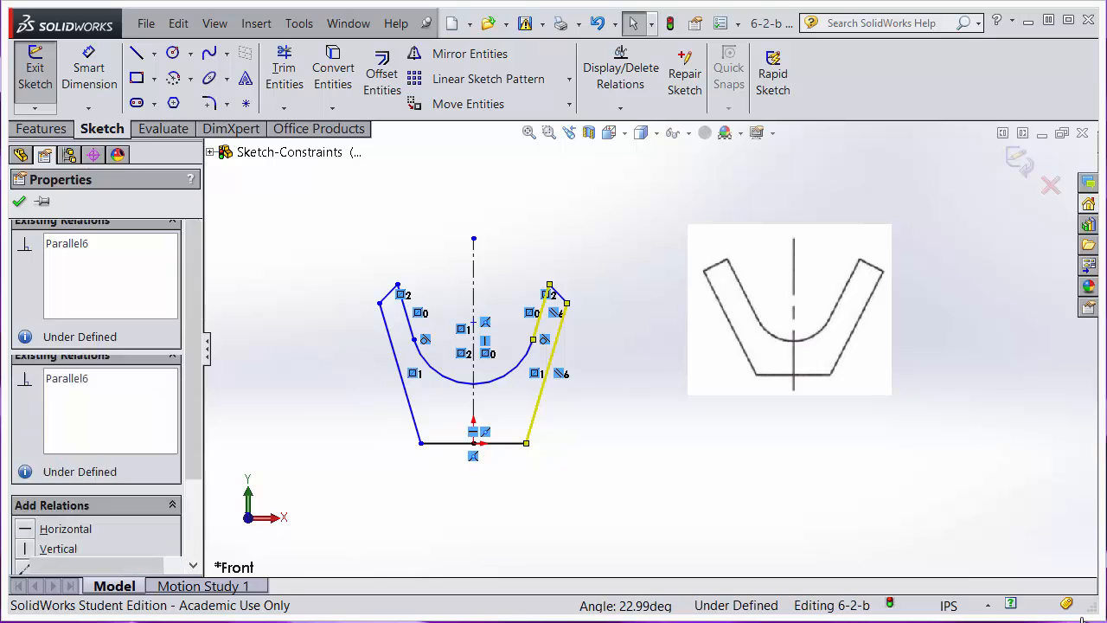
Make the right arm's short end line perpendicular to the right outer side line.
scroll(591, 300, "down", 2)
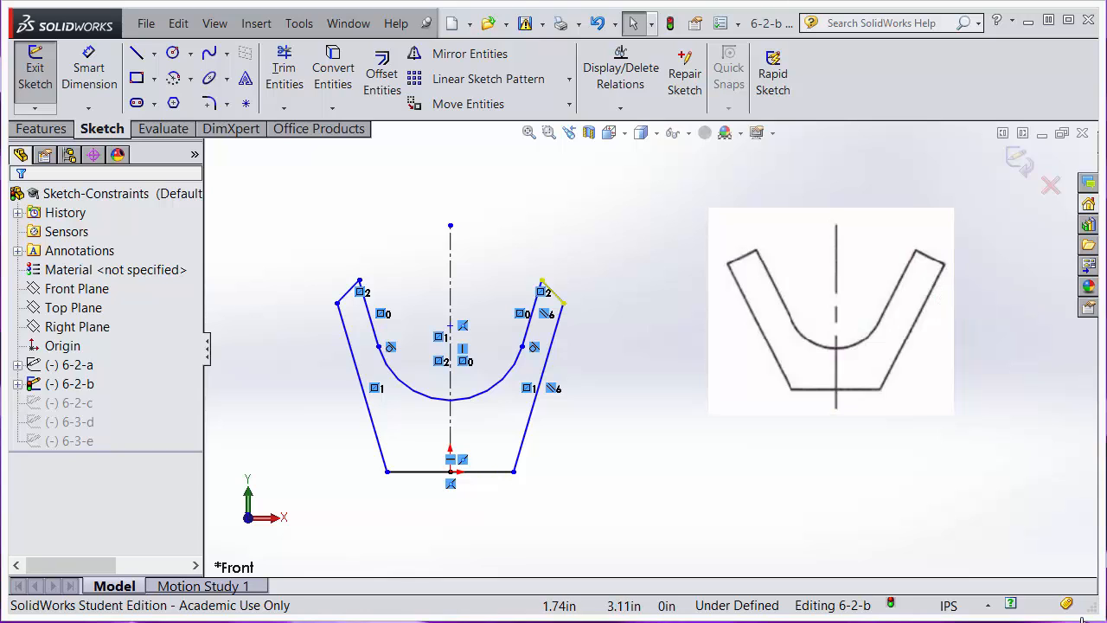
left_click(554, 292)
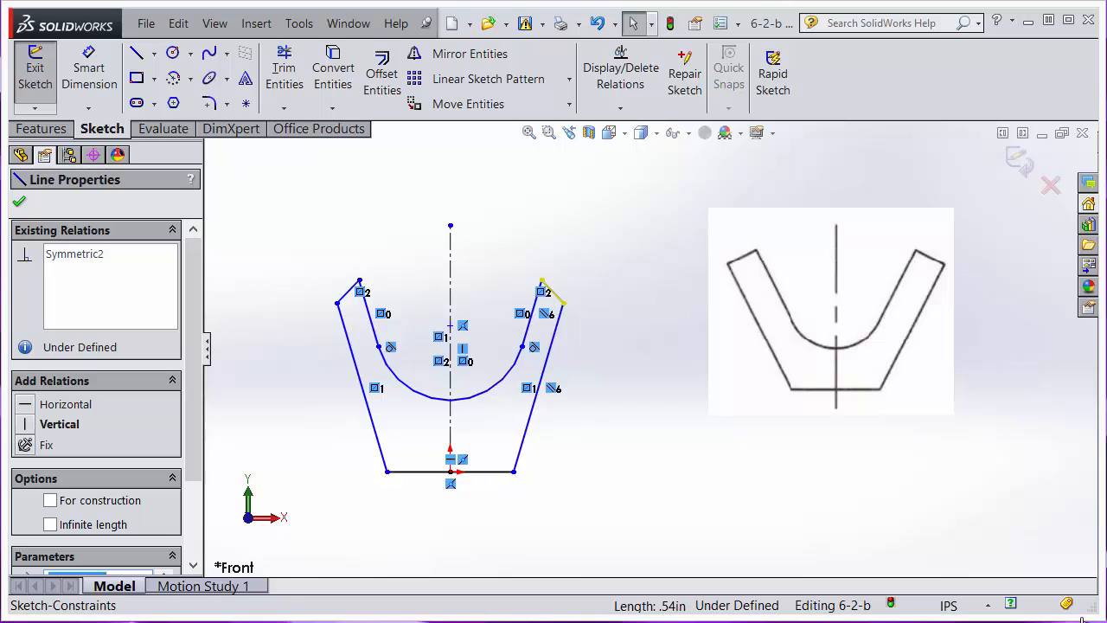
left_click(545, 366, "ctrl")
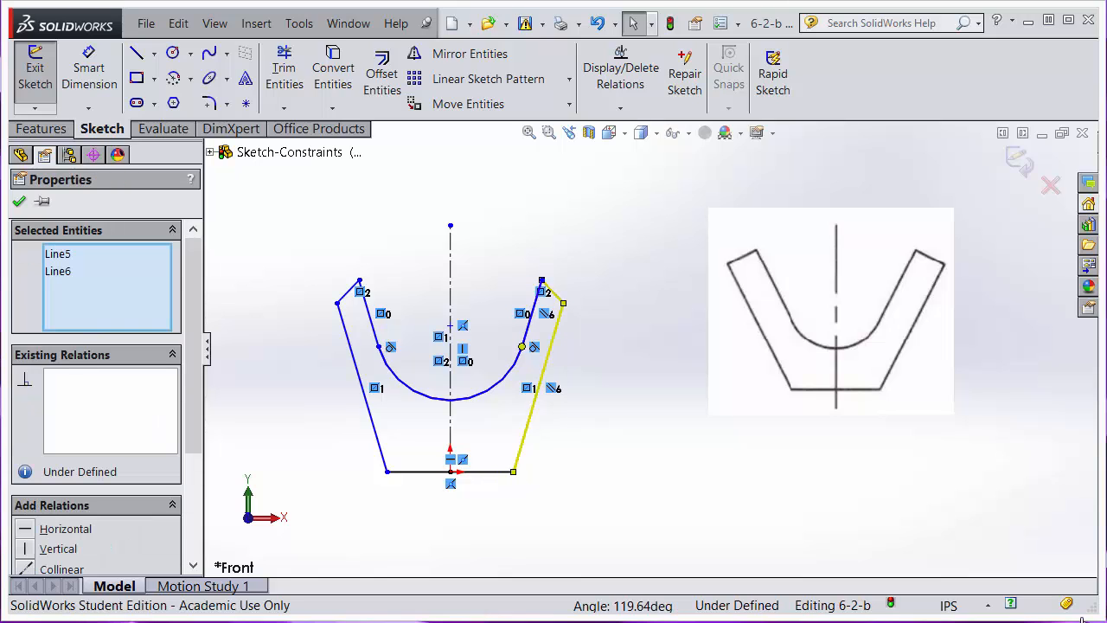
left_click_drag(193, 363, 193, 437)
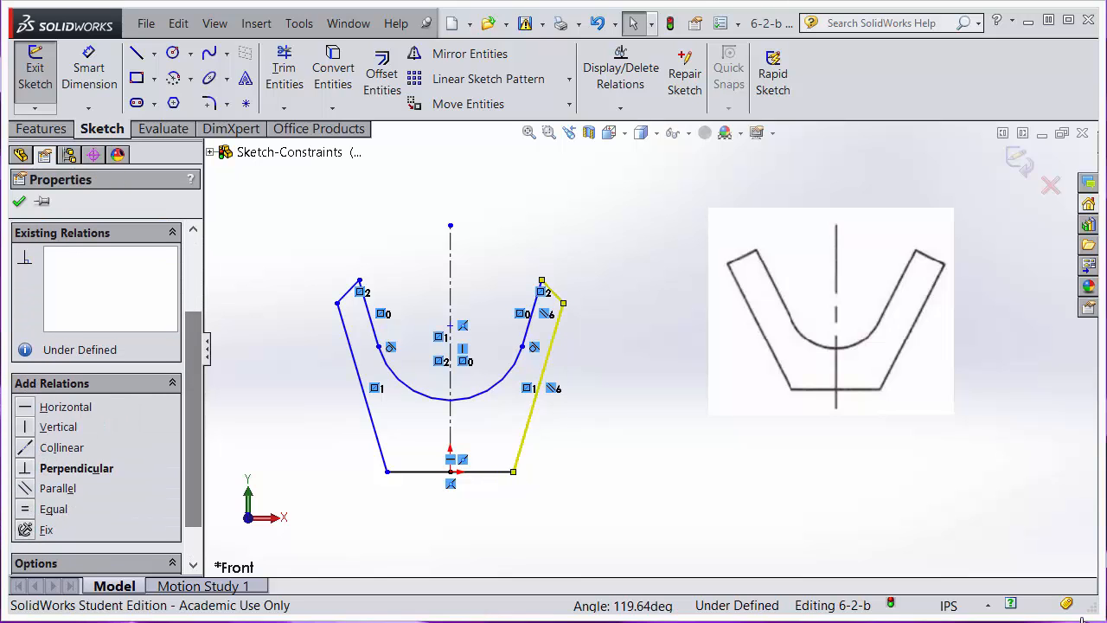
left_click(25, 468)
key("Escape")
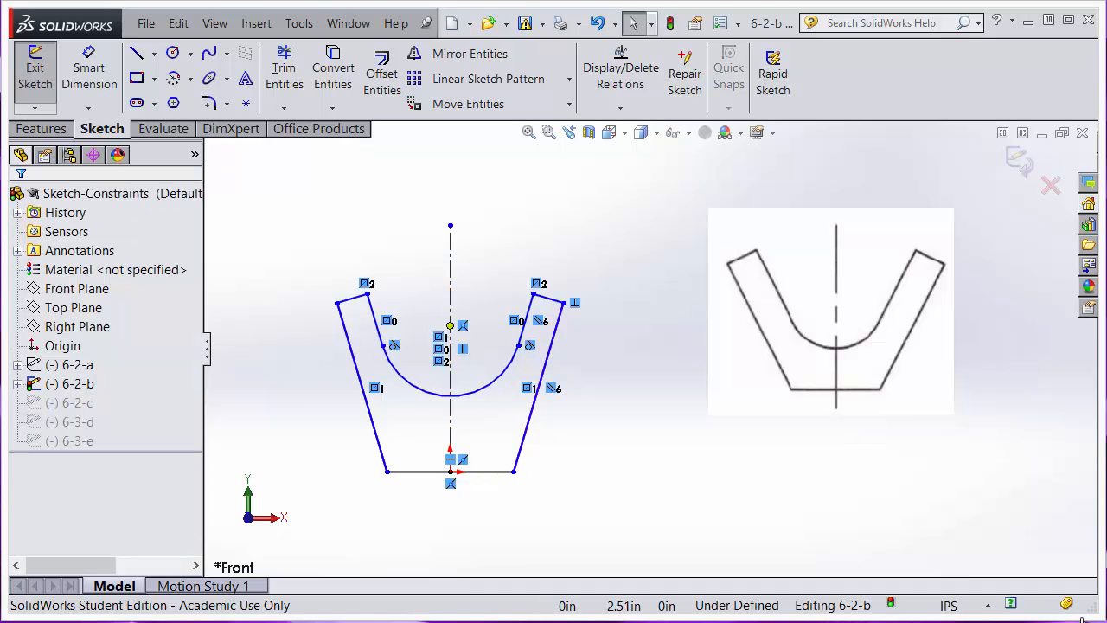
Reshape the profile by lowering the arc's center along the centerline, pulling the right arm's outer corner outward and narrowing the base slightly.
left_click_drag(450, 325, 481, 375)
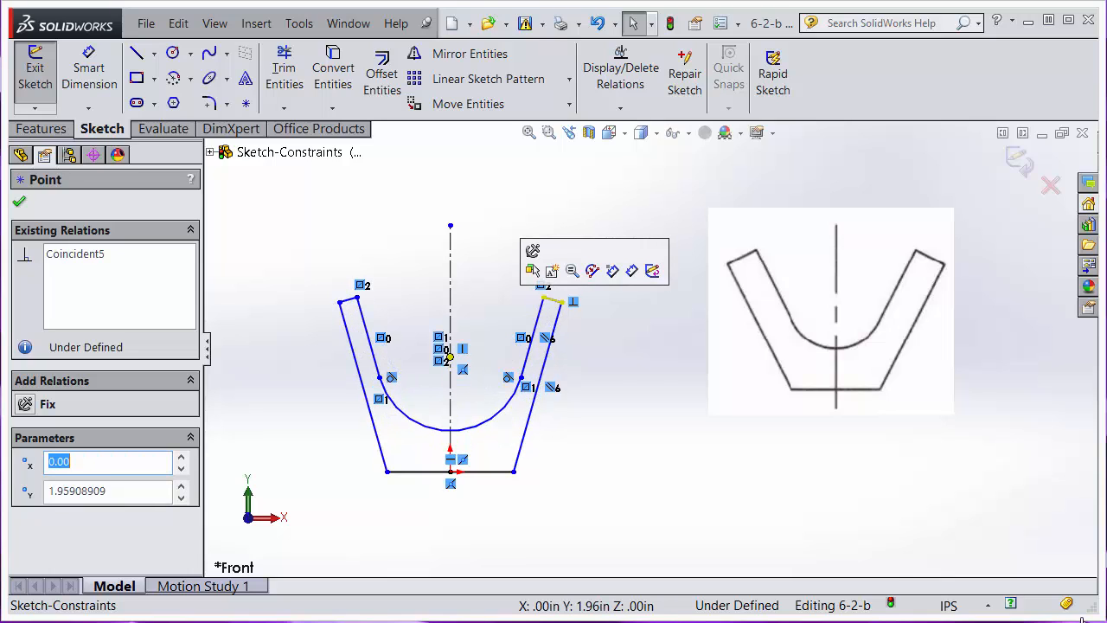
left_click_drag(563, 302, 583, 315)
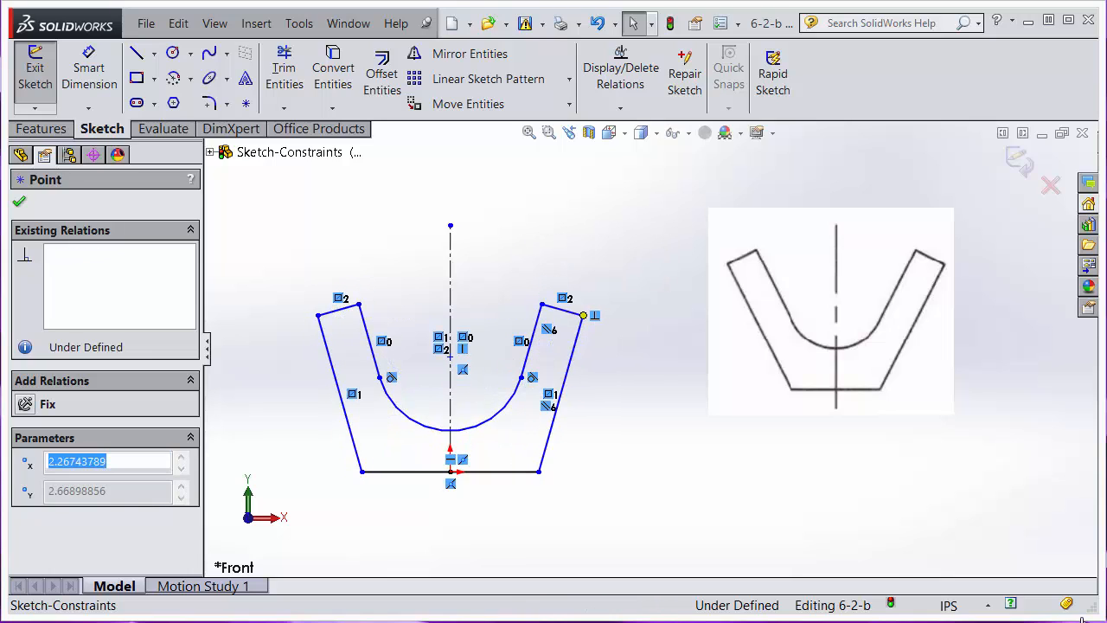
left_click_drag(539, 471, 521, 472)
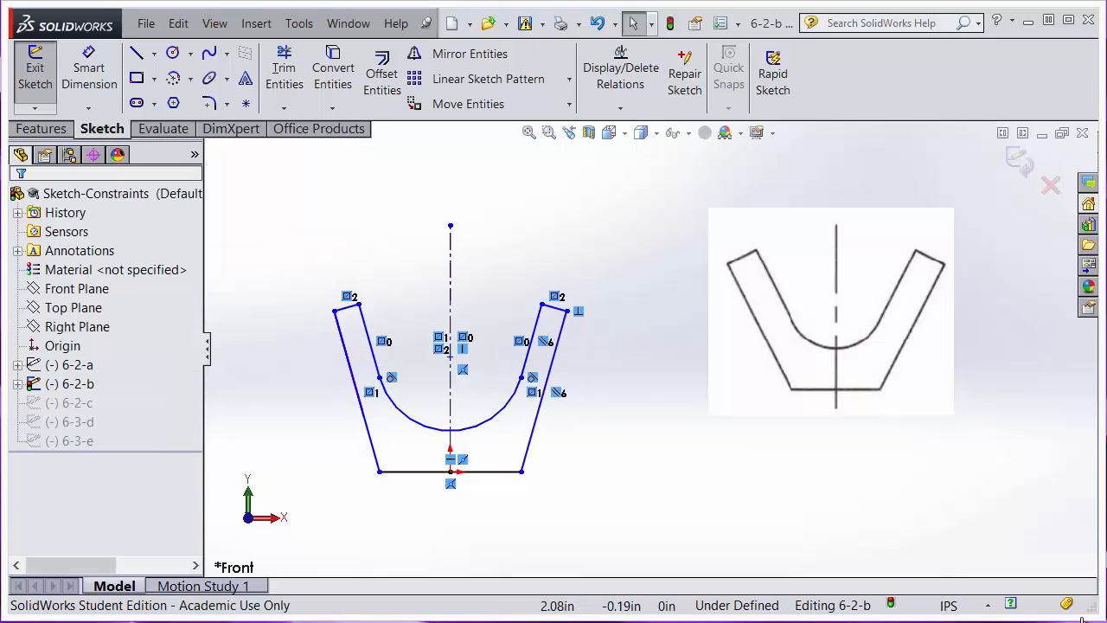